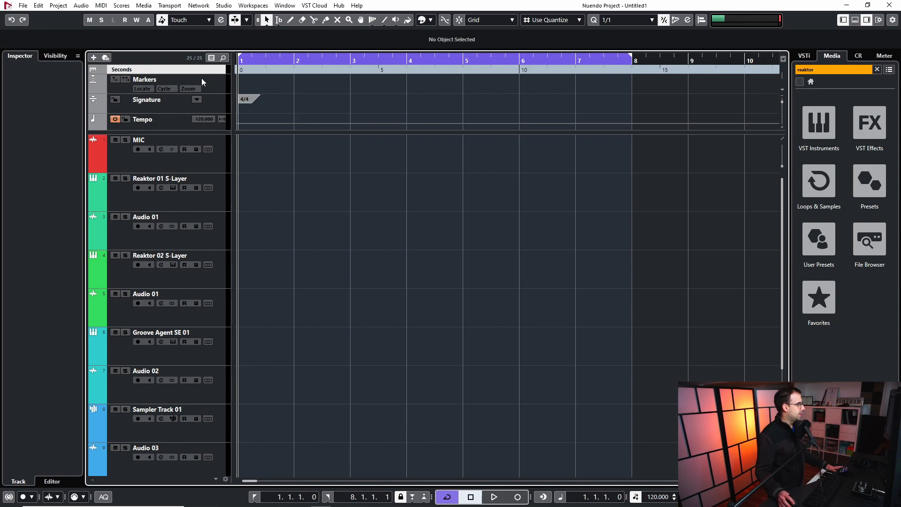
# Examine the Markers, Signature and Tempo tracks above the track list divider, returning the cursor to the project start
pyautogui.rightClick(146, 71)
pyautogui.press('Escape')
pyautogui.click(222, 88)
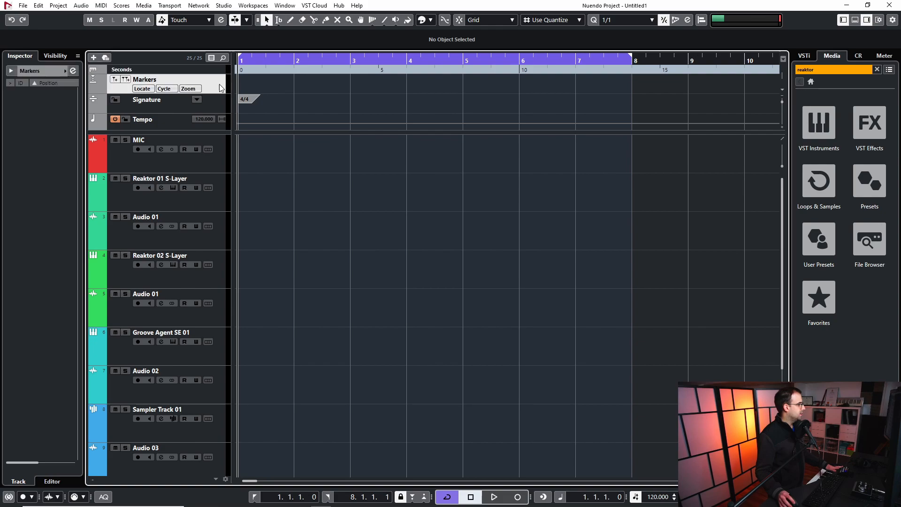
pyautogui.click(303, 68)
pyautogui.click(114, 81)
pyautogui.press('Delete')
pyautogui.click(153, 106)
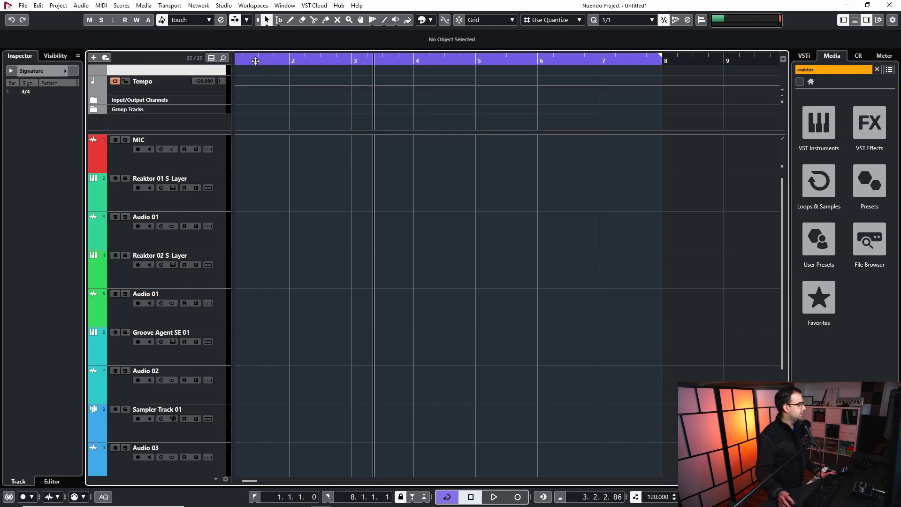
pyautogui.click(169, 123)
pyautogui.press('Home')
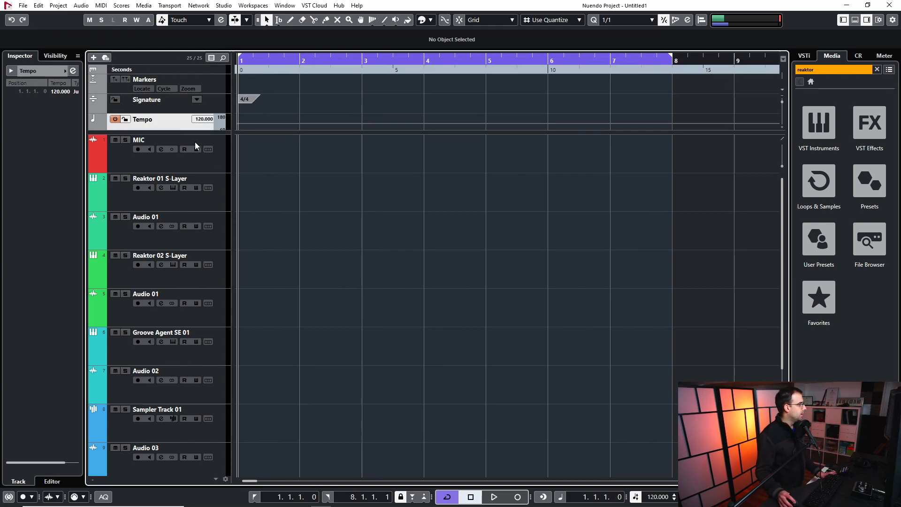
pyautogui.scroll(-3, 182, 94)
pyautogui.scroll(3, 171, 93)
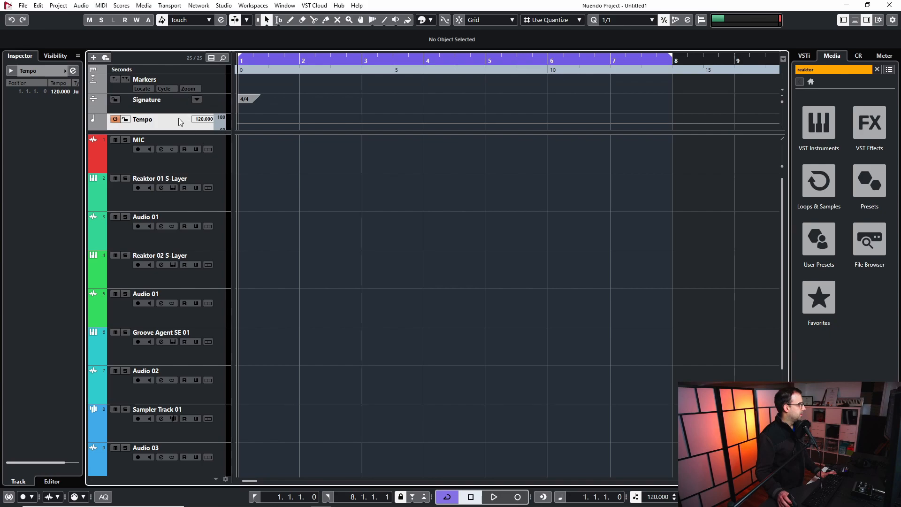
# Review the MIC track and view the S-Layer instruments of the Reaktor 01 and Reaktor 02 tracks
pyautogui.click(183, 163)
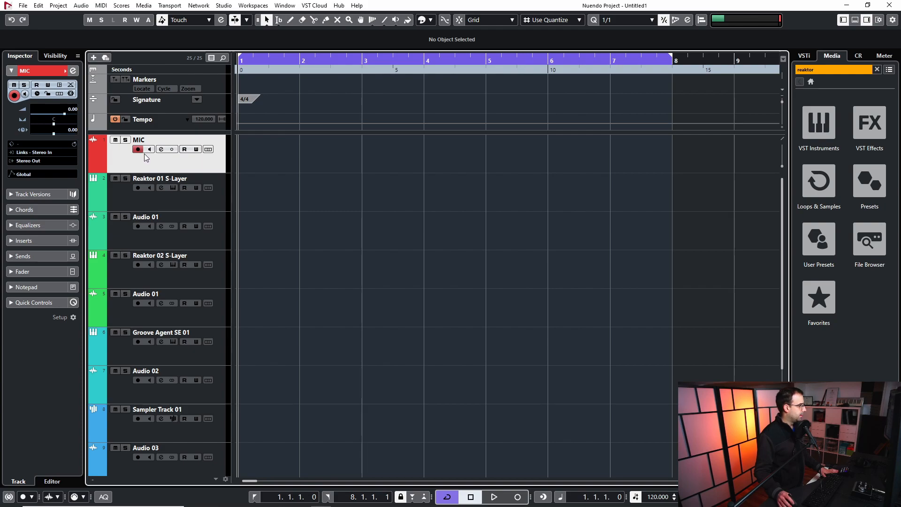
pyautogui.click(129, 199)
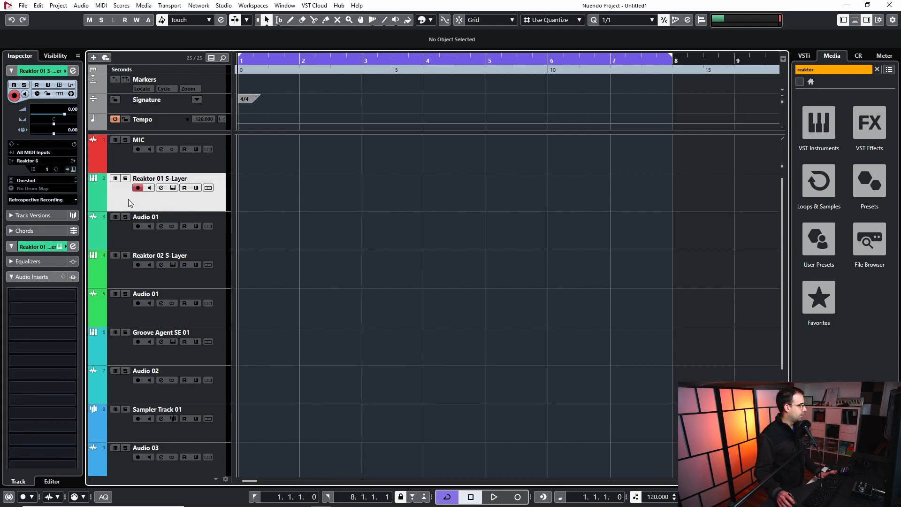
pyautogui.scroll(-2, 347, 234)
pyautogui.scroll(2, 325, 215)
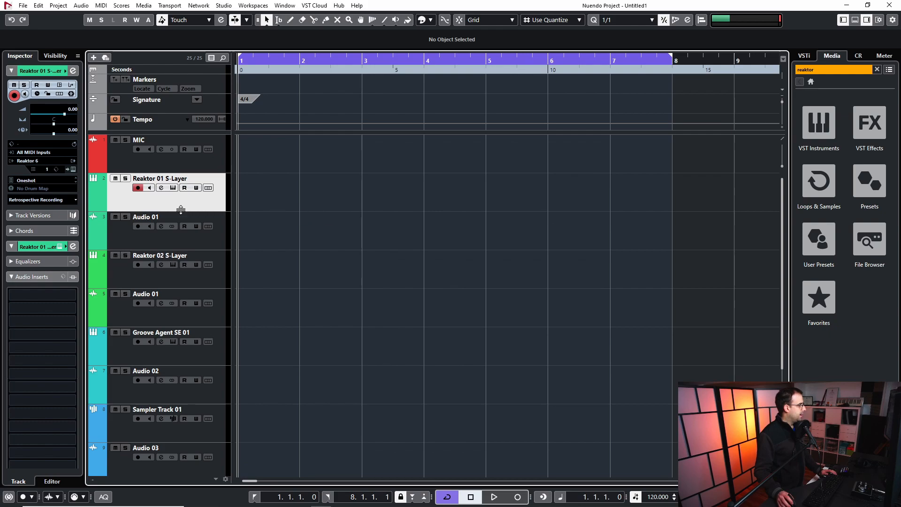
pyautogui.click(74, 169)
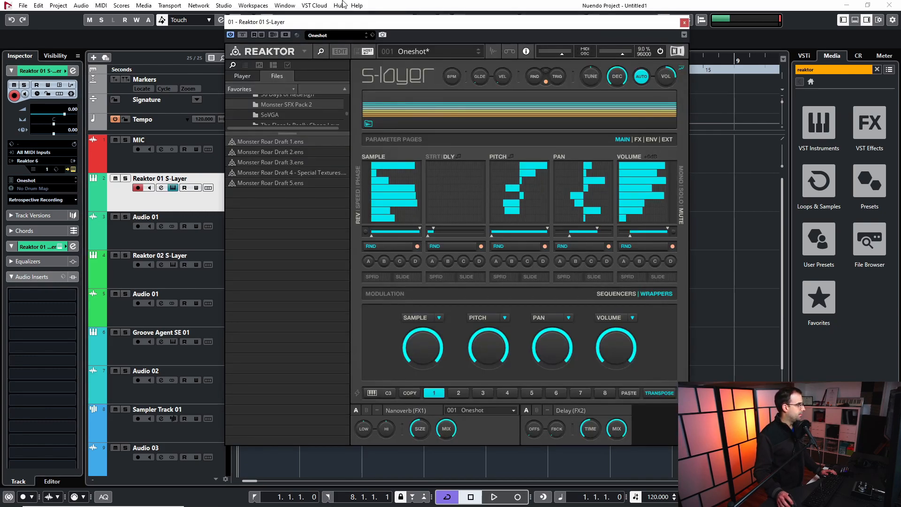
pyautogui.click(130, 255)
pyautogui.click(73, 169)
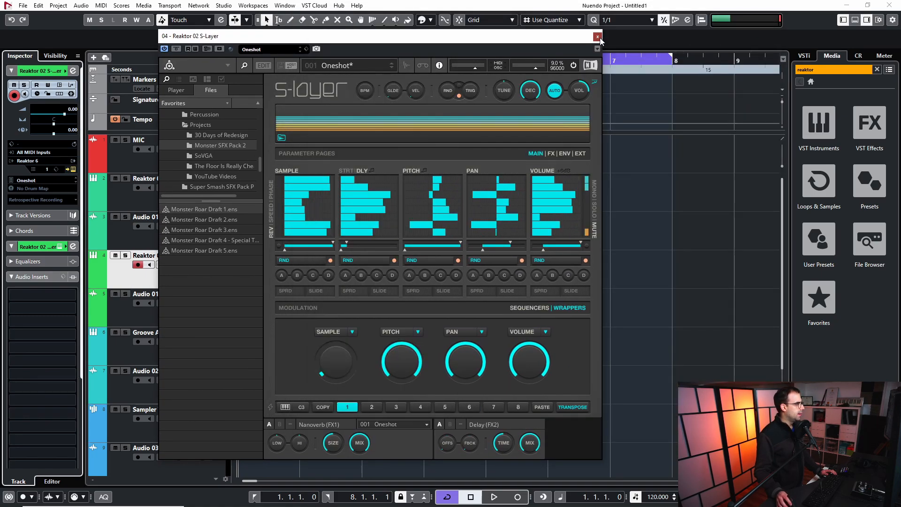
pyautogui.click(597, 36)
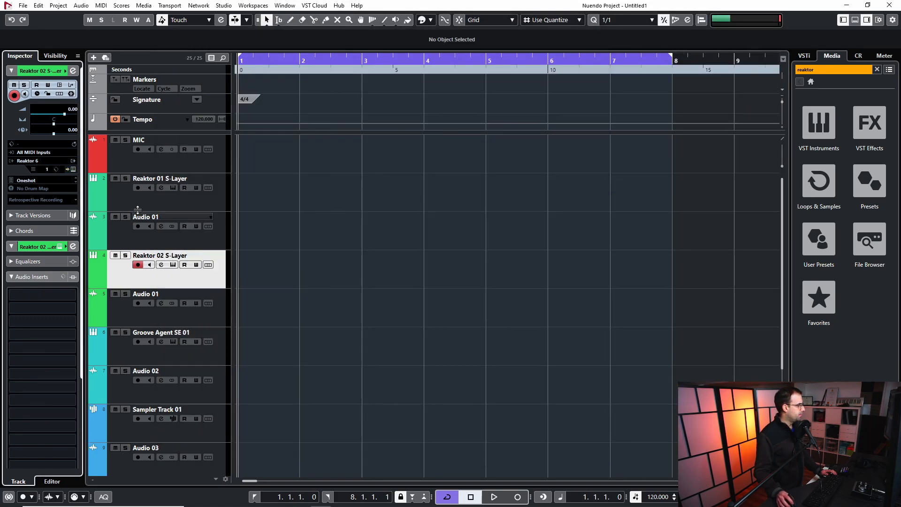
# Select the Reaktor 01 S-Layer track together with the Audio 01 track directly below it so both are armed for recording
pyautogui.click(119, 198)
pyautogui.click(136, 239)
pyautogui.click(99, 196)
pyautogui.click(124, 229)
pyautogui.click(131, 295)
pyautogui.click(121, 199)
pyautogui.click(121, 223)
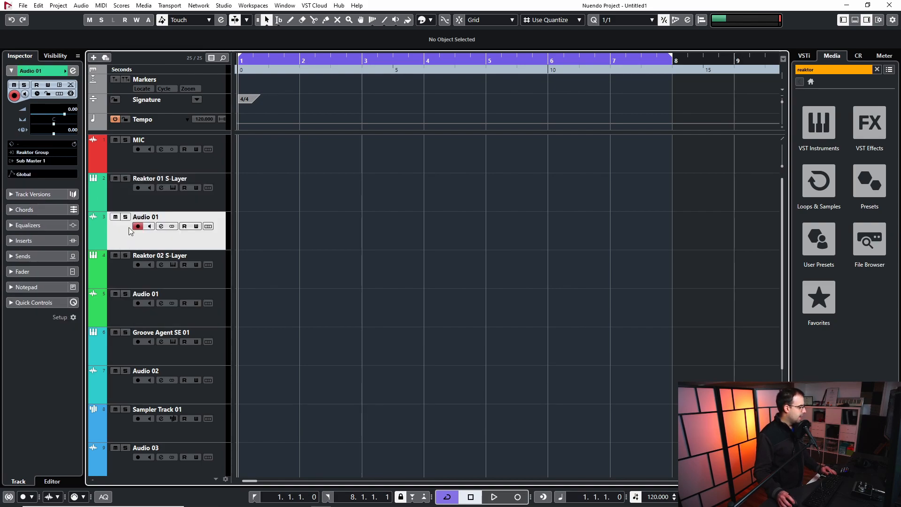
pyautogui.click(128, 198)
pyautogui.keyDown('shift'); pyautogui.click(120, 229); pyautogui.keyUp('shift')
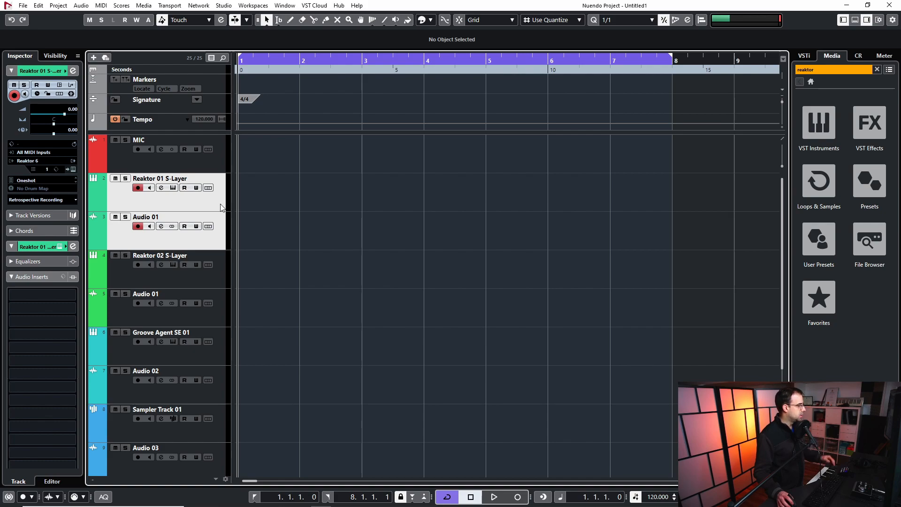
# View the Reaktor 01 instrument, record a short take on both armed tracks, and delete the recorded MIDI part
pyautogui.click(73, 169)
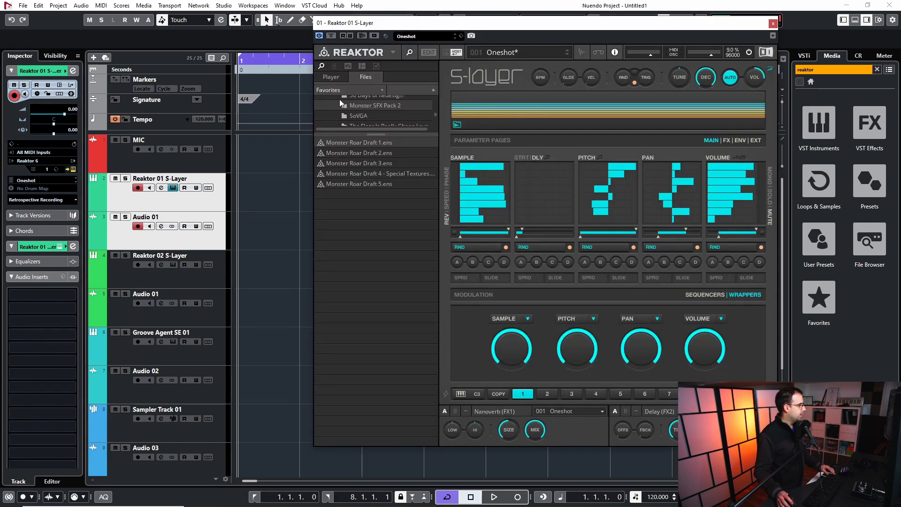
pyautogui.click(772, 23)
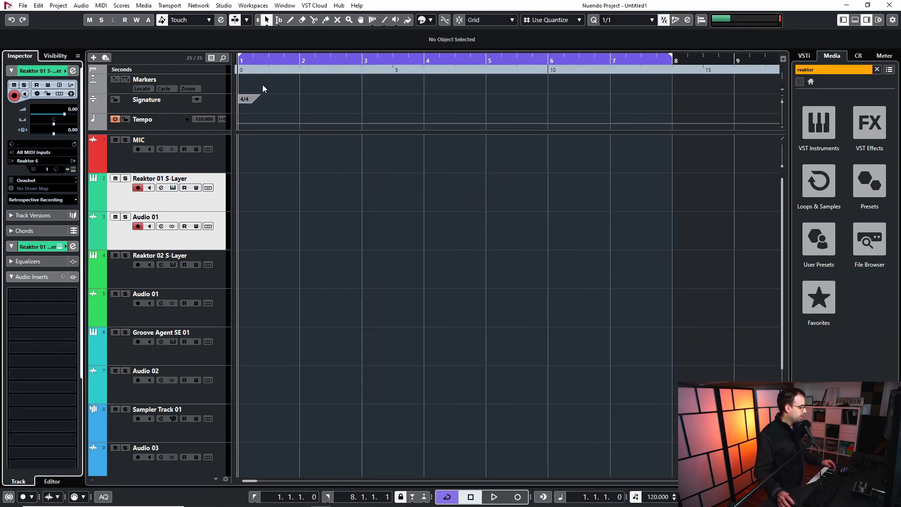
pyautogui.press('KP_Multiply')
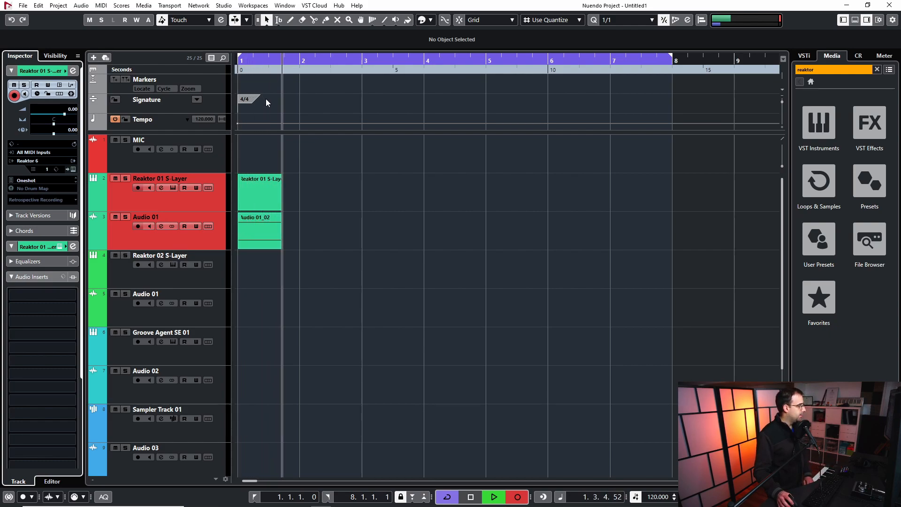
pyautogui.press('space')
pyautogui.click(366, 194)
pyautogui.press('Delete')
# Trim the recorded Audio 01 event to the audible sound, from about 4.3.1 to 6.1.3, and delete it
pyautogui.moveTo(278, 234); pyautogui.dragTo(357, 249)
pyautogui.press('1')
pyautogui.moveTo(412, 247); pyautogui.dragTo(560, 250)
pyautogui.press('1')
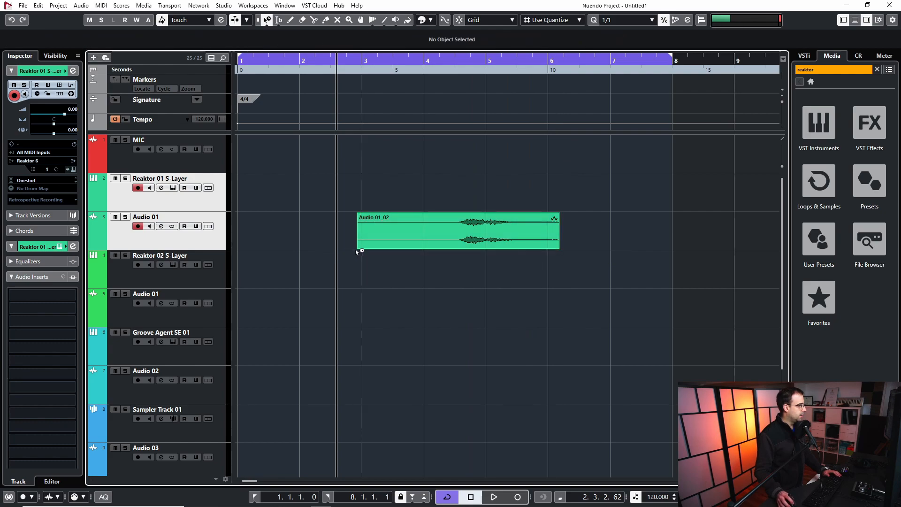
pyautogui.press('1')
pyautogui.moveTo(359, 249); pyautogui.dragTo(457, 243)
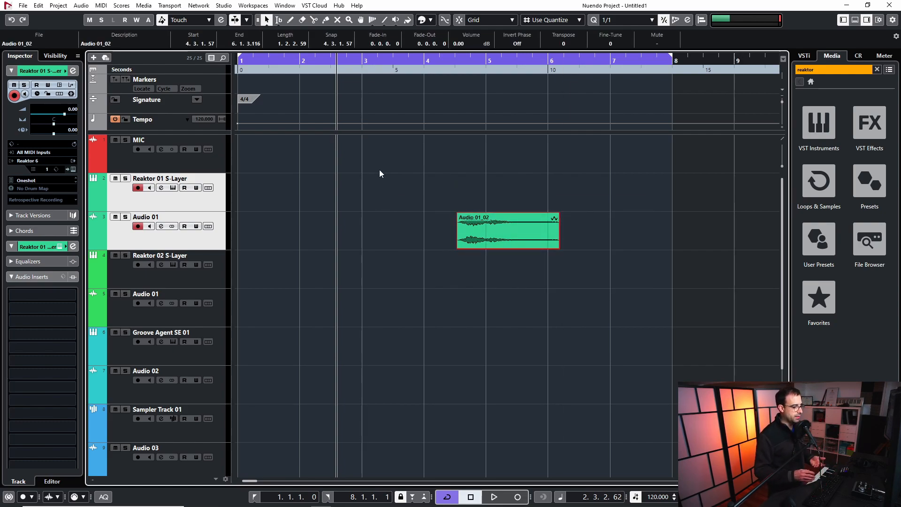
pyautogui.press('Delete')
# View the Reaktor 02 S-Layer instrument and select that track together with the Audio 01 track directly below it
pyautogui.click(143, 277)
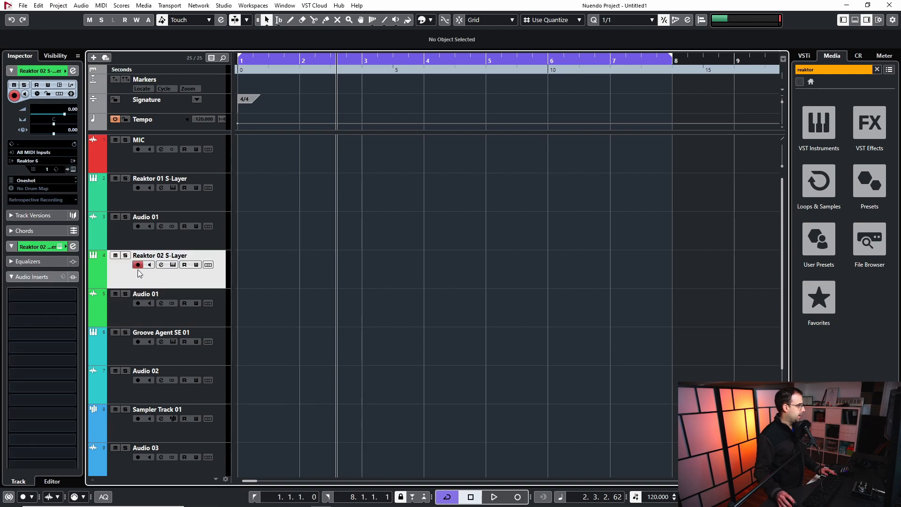
pyautogui.click(70, 170)
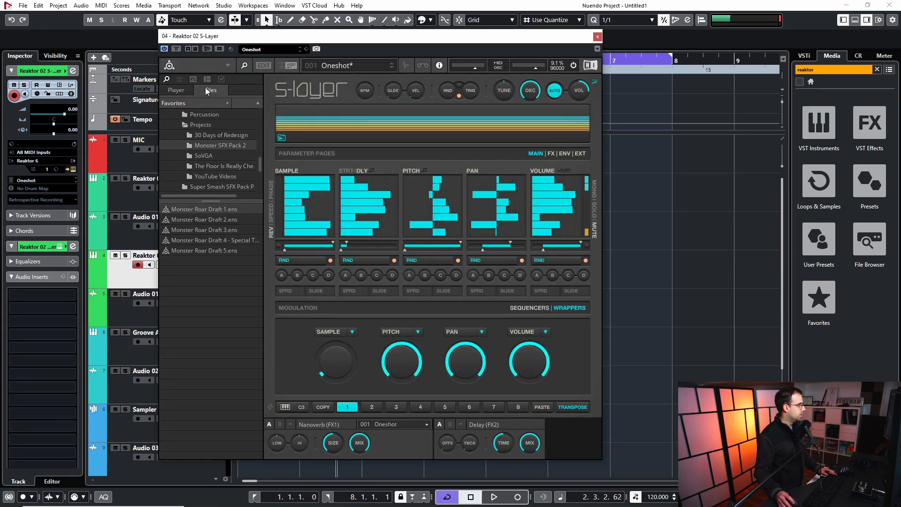
pyautogui.click(597, 37)
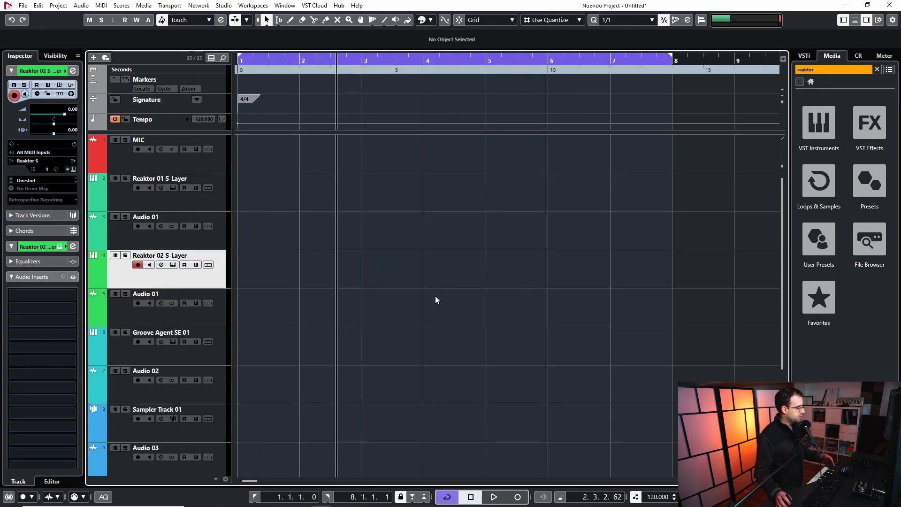
pyautogui.click(138, 196)
pyautogui.click(133, 270)
pyautogui.keyDown('ctrl'); pyautogui.click(119, 305); pyautogui.keyUp('ctrl')
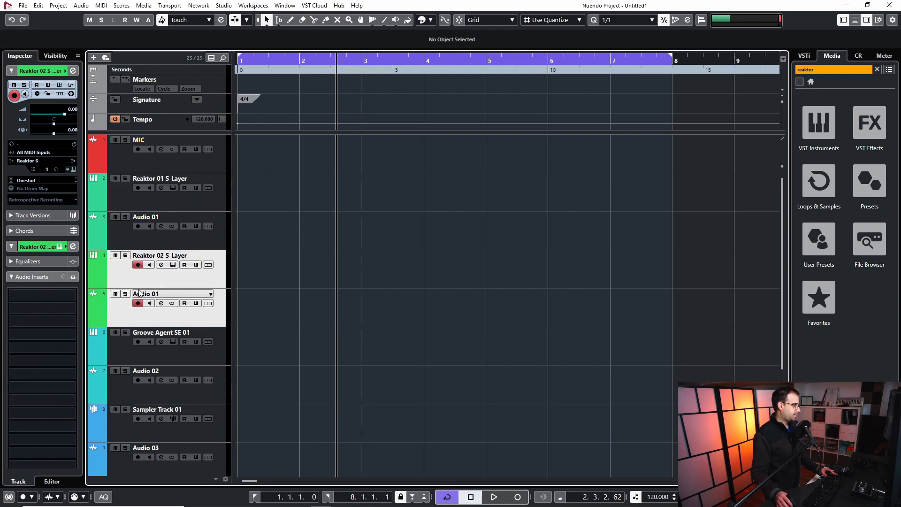
# Select the Groove Agent SE 01 track together with the Audio 02 track so both are armed for recording
pyautogui.scroll(-3, 136, 244)
pyautogui.click(125, 254)
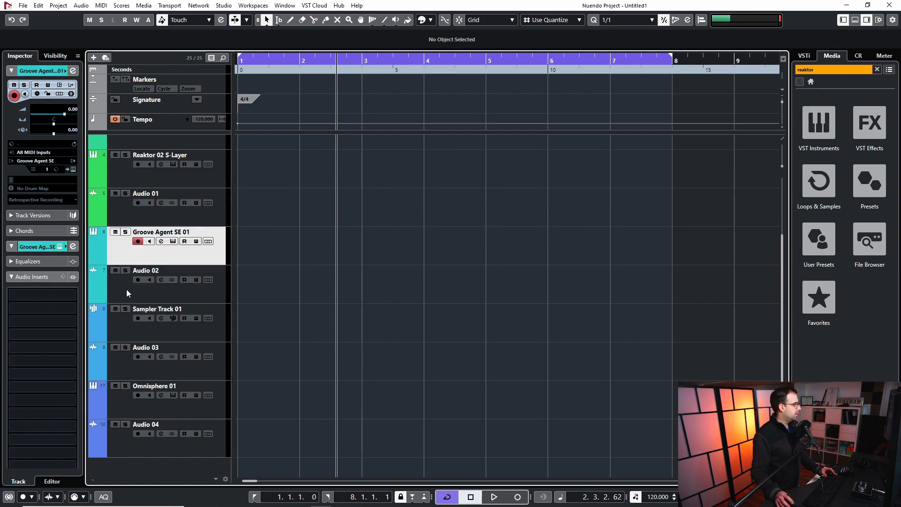
pyautogui.keyDown('ctrl'); pyautogui.click(126, 289); pyautogui.keyUp('ctrl')
pyautogui.click(117, 292)
pyautogui.click(122, 255)
pyautogui.click(126, 297)
pyautogui.keyDown('ctrl'); pyautogui.click(122, 250); pyautogui.keyUp('ctrl')
# Open Groove Agent SE, switch to pad group 4, and review its Main, Pitch, Filter and Amp edit pages
pyautogui.click(73, 169)
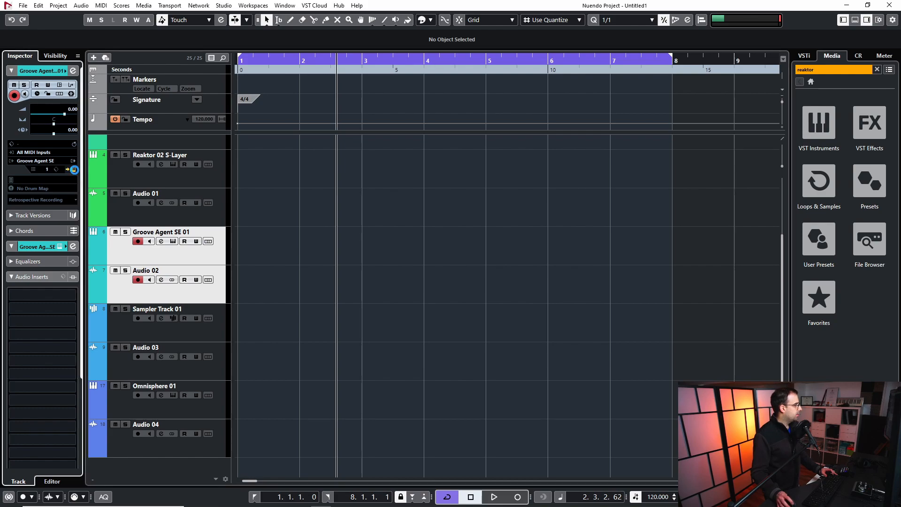
pyautogui.moveTo(607, 86); pyautogui.dragTo(521, 70)
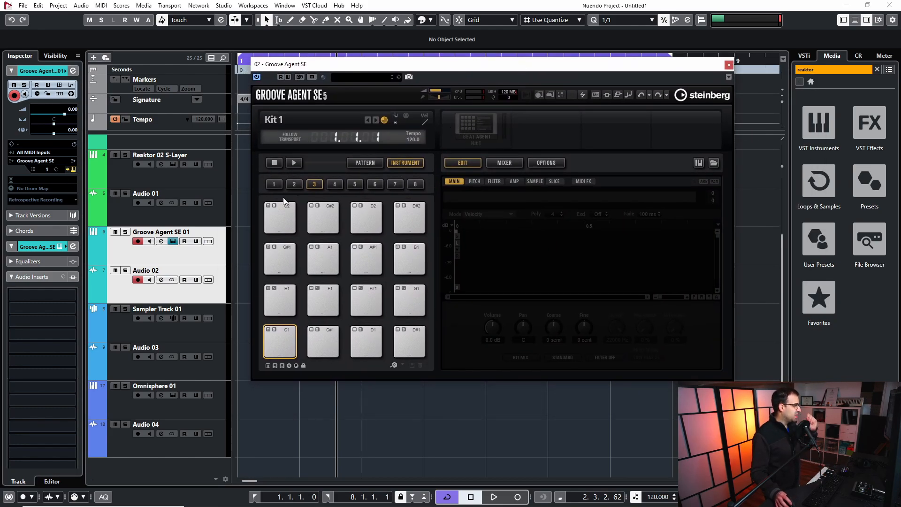
pyautogui.click(335, 183)
pyautogui.click(476, 183)
pyautogui.click(491, 181)
pyautogui.click(453, 180)
pyautogui.click(476, 180)
pyautogui.click(493, 182)
pyautogui.click(513, 181)
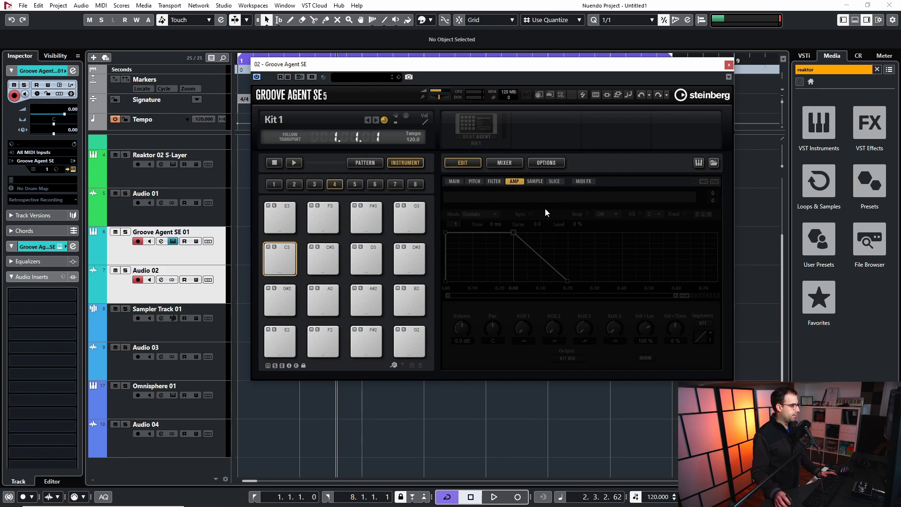
pyautogui.click(475, 182)
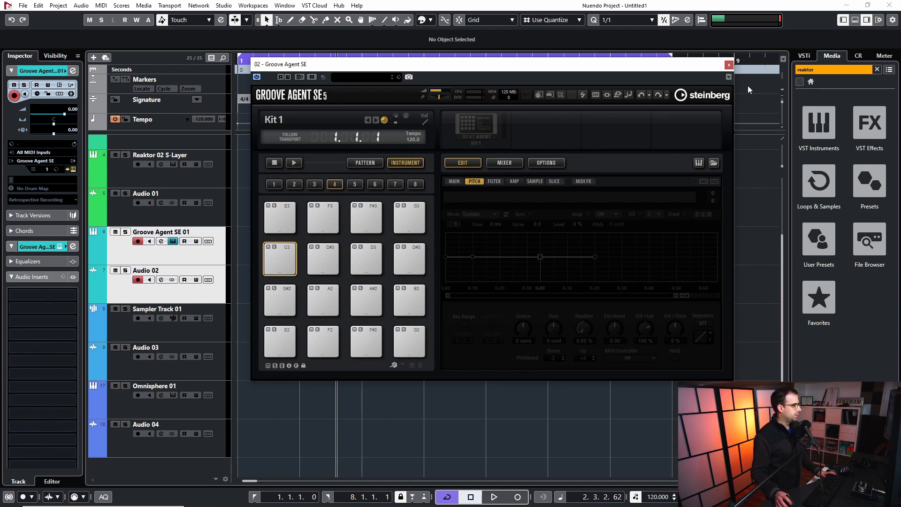
pyautogui.click(730, 65)
# Select Sampler Track 01 together with Audio 03 and show the Sampler Control with an enlarged waveform view
pyautogui.click(185, 327)
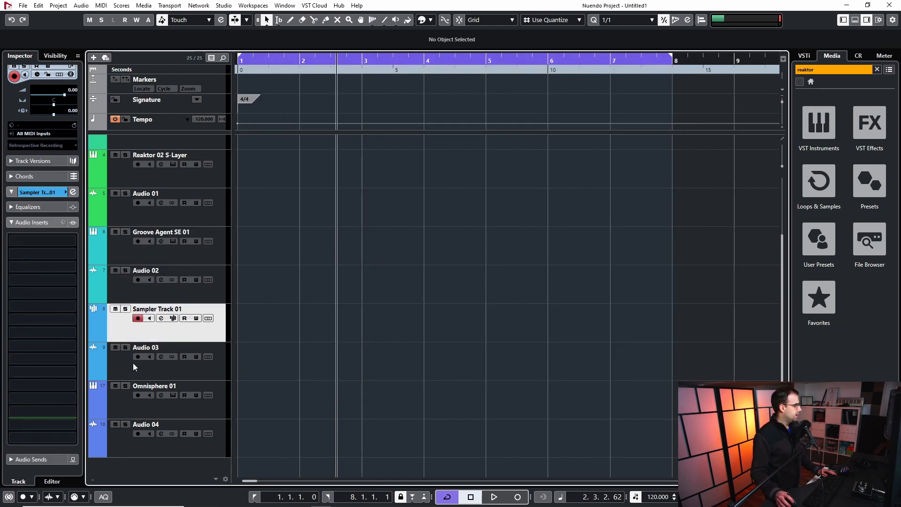
pyautogui.keyDown('ctrl'); pyautogui.click(134, 361); pyautogui.keyUp('ctrl')
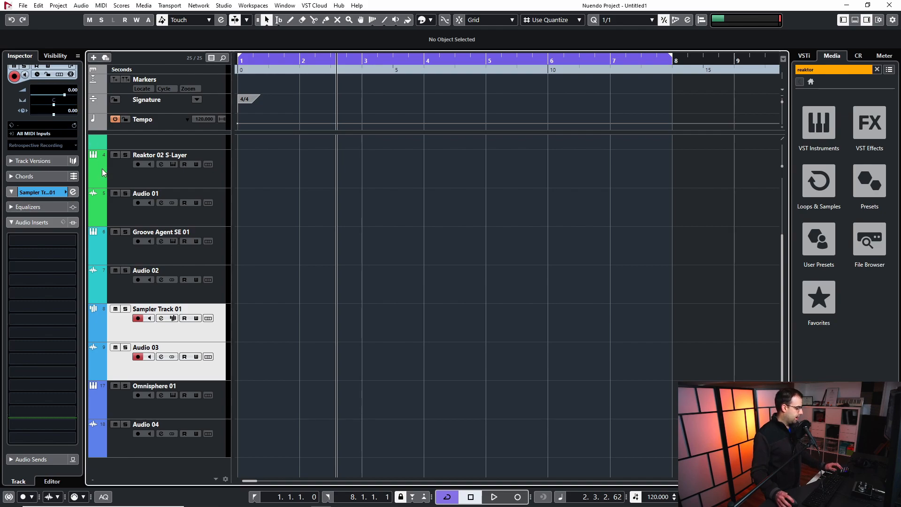
pyautogui.hotkey('ctrl', 'alt', 'b')
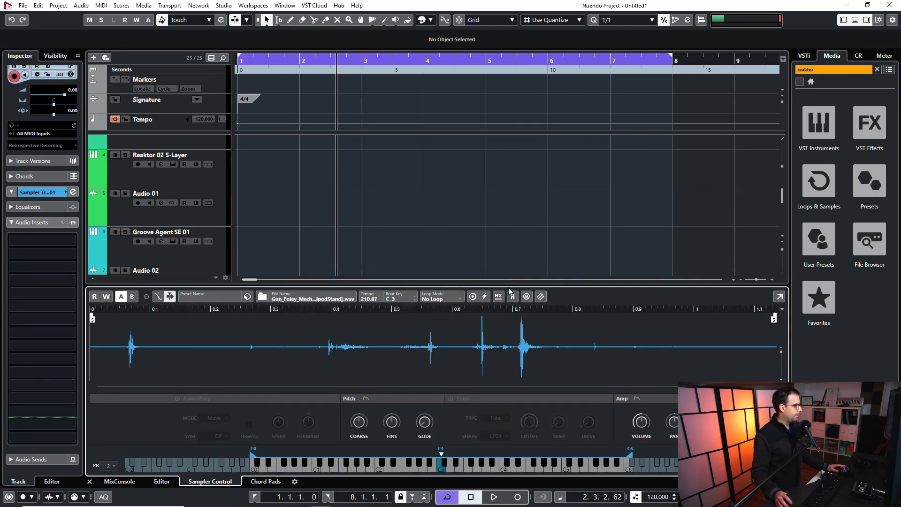
pyautogui.moveTo(509, 284); pyautogui.dragTo(509, 183)
pyautogui.click(413, 291)
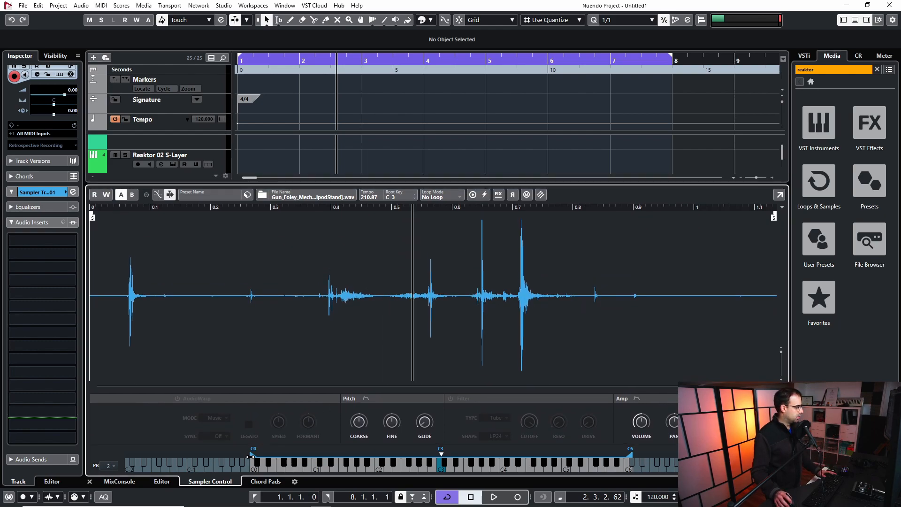
# Try widening the sample's key range down to C#-2 and upward beyond C6, and undo the sampler edits
pyautogui.moveTo(250, 456); pyautogui.dragTo(141, 467)
pyautogui.moveTo(634, 454); pyautogui.dragTo(703, 455)
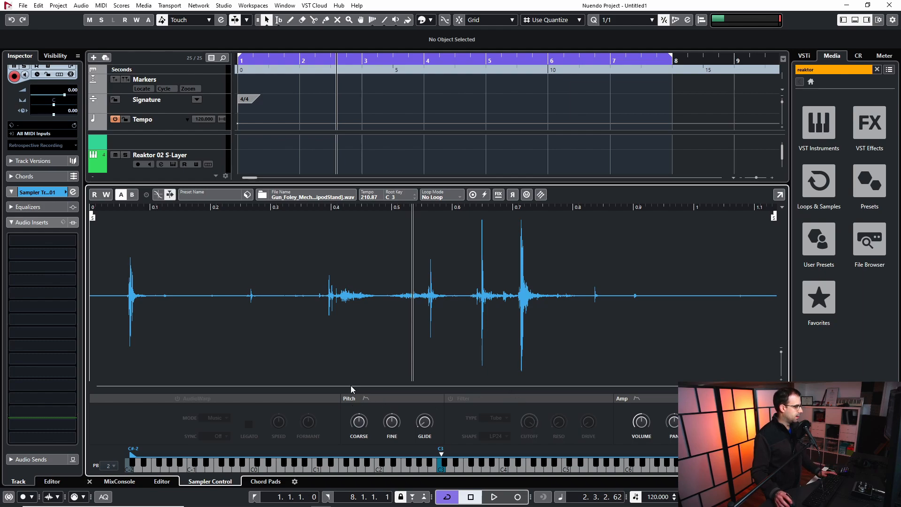
pyautogui.hotkey('ctrl', 'z')
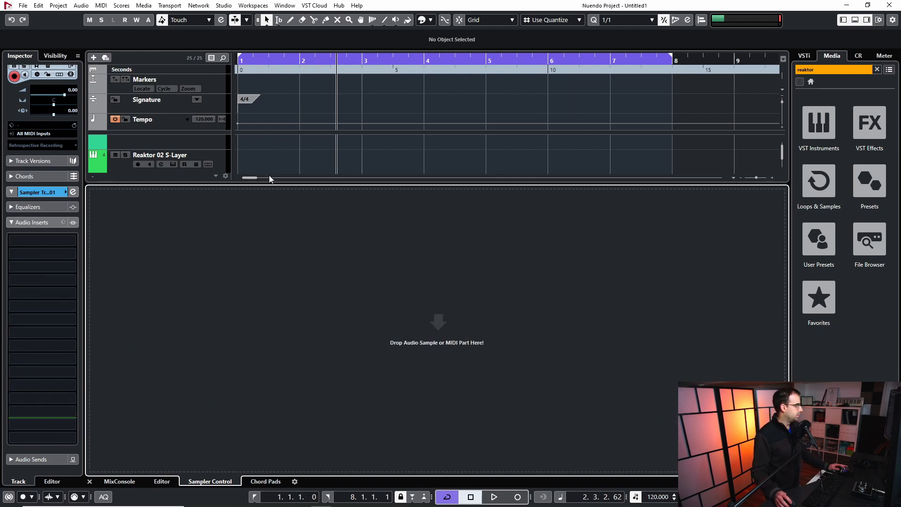
# Hide the lower zone, select the Omnisphere 01 track and open its Omnisphere instrument window
pyautogui.click(854, 21)
pyautogui.click(195, 368)
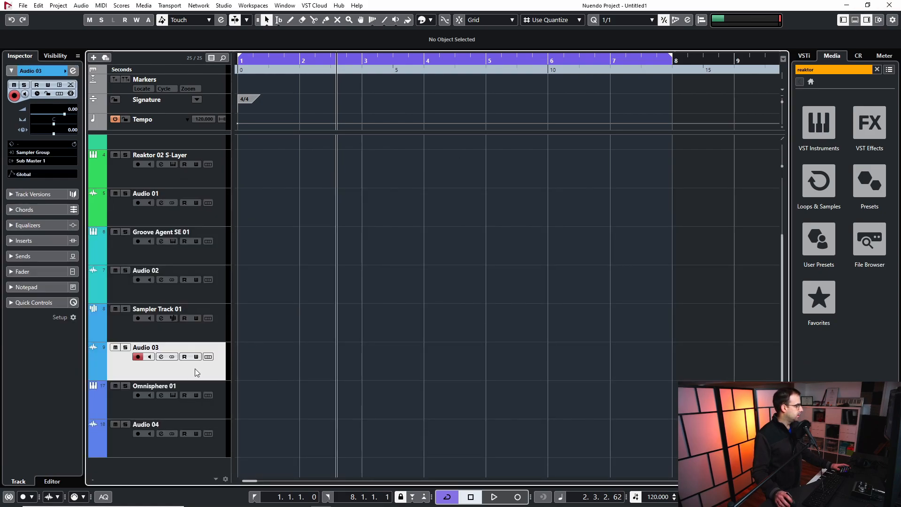
pyautogui.click(182, 409)
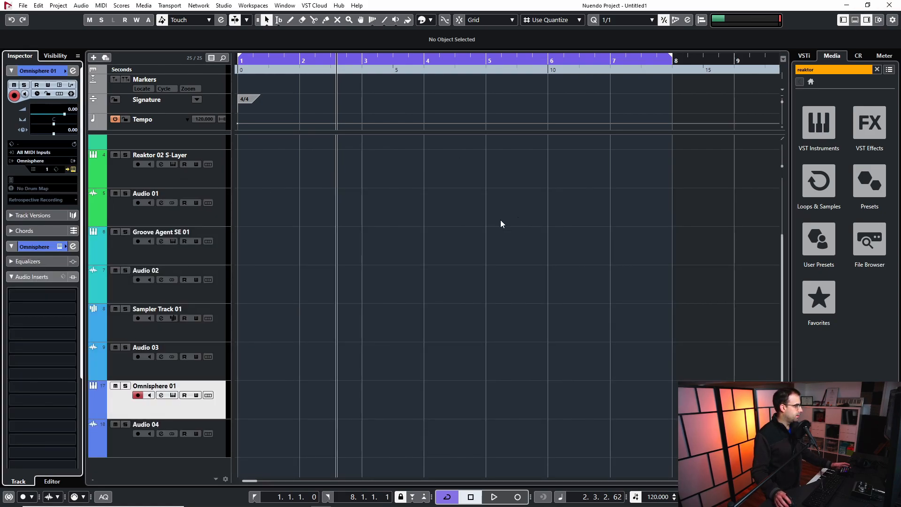
pyautogui.press('e')
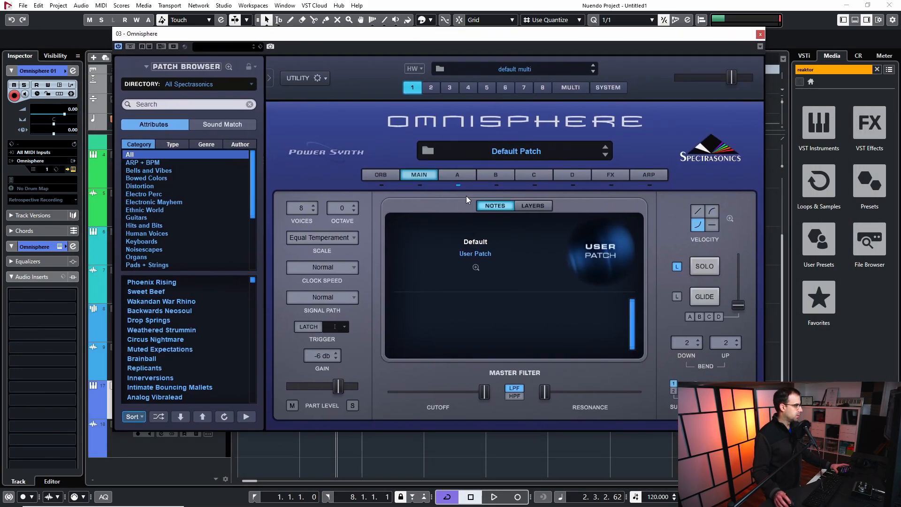
# Show Omnisphere's layer A page, close the instrument window and review the template's track list from the MIC track down
pyautogui.click(468, 176)
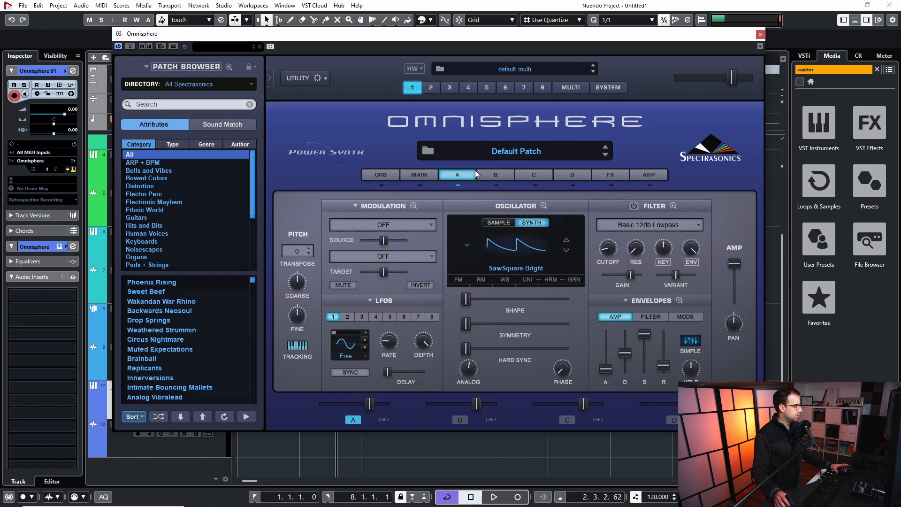
pyautogui.click(760, 34)
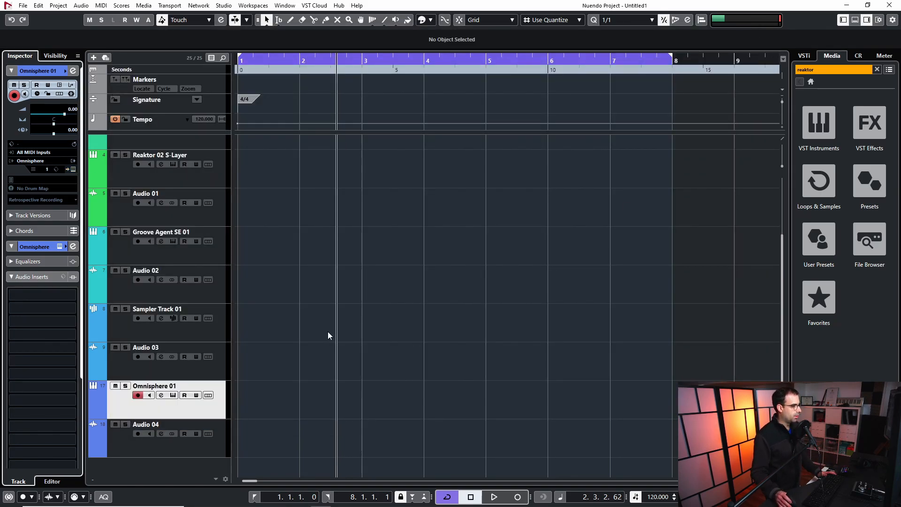
pyautogui.scroll(3, 377, 300)
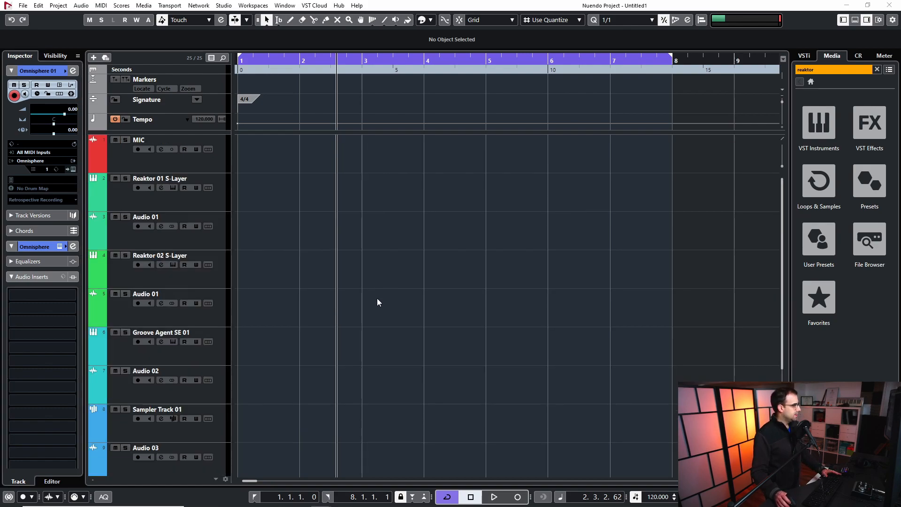
pyautogui.scroll(-2, 387, 296)
pyautogui.scroll(2, 388, 292)
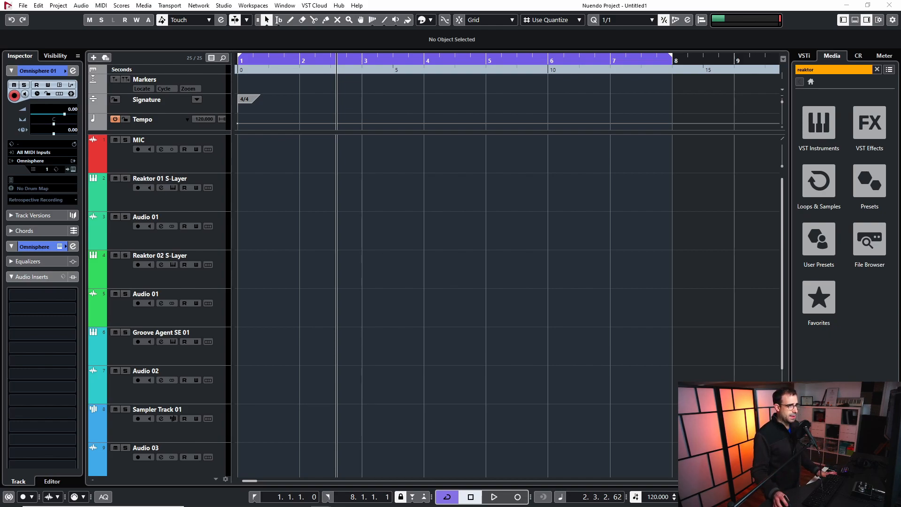
# Open the MixConsole and look across all channels as far as Omnisphere 01 and Audio 04
pyautogui.press('F3')
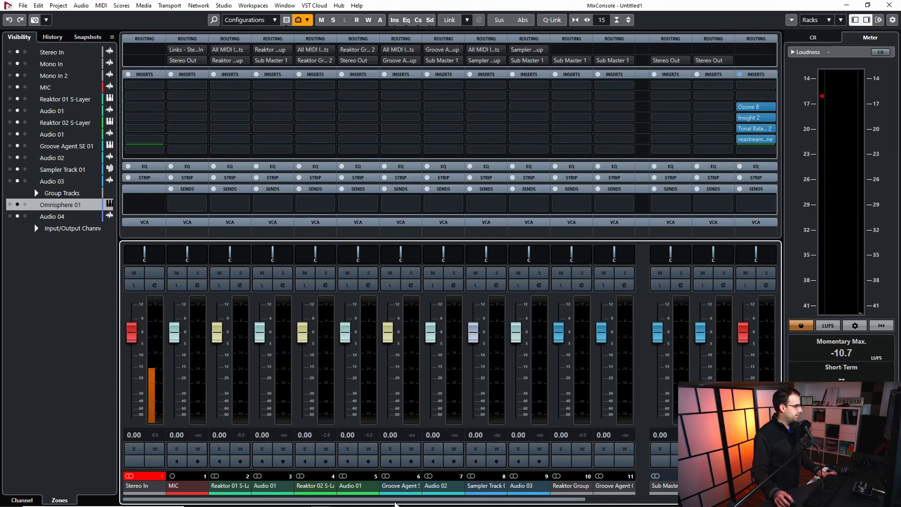
pyautogui.hscroll(5, 575, 500)
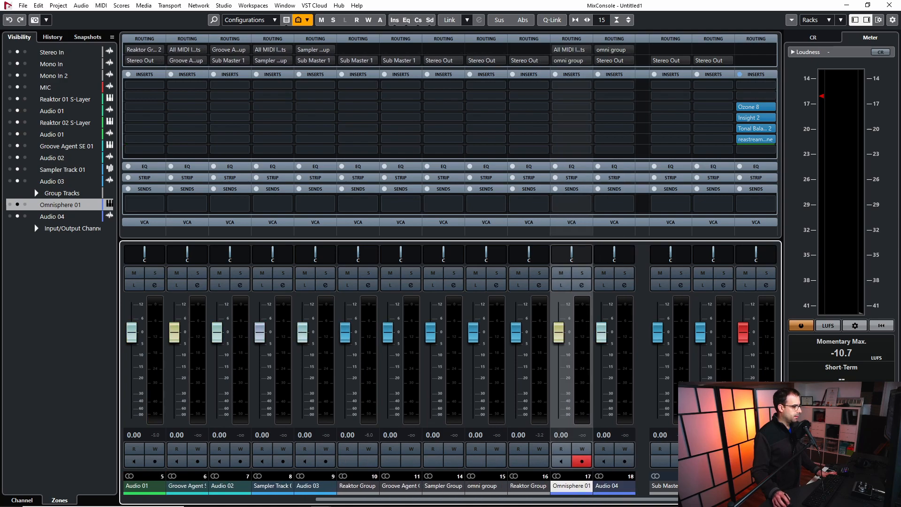
pyautogui.hscroll(-5, 196, 88)
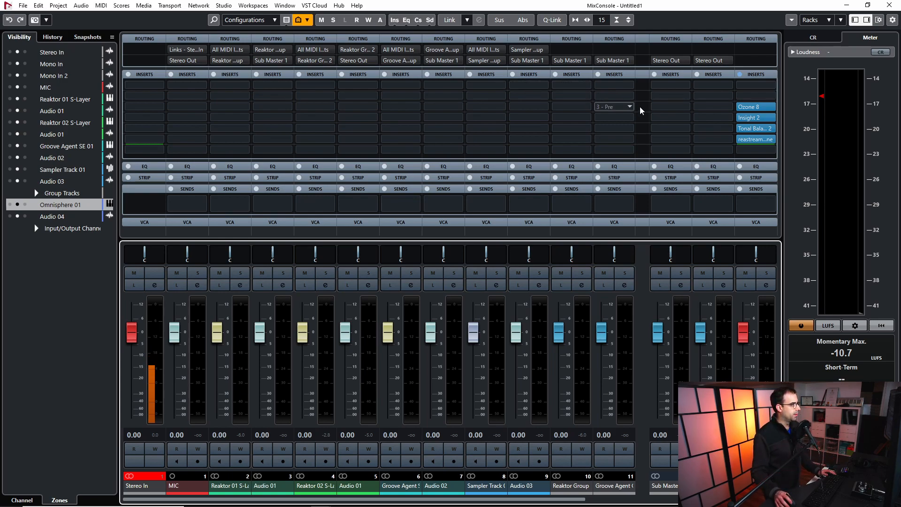
# Open Ozone 8 on the Stereo Out channel, go through its modules and set the Maximizer ceiling to -1.0 dB
pyautogui.click(765, 349)
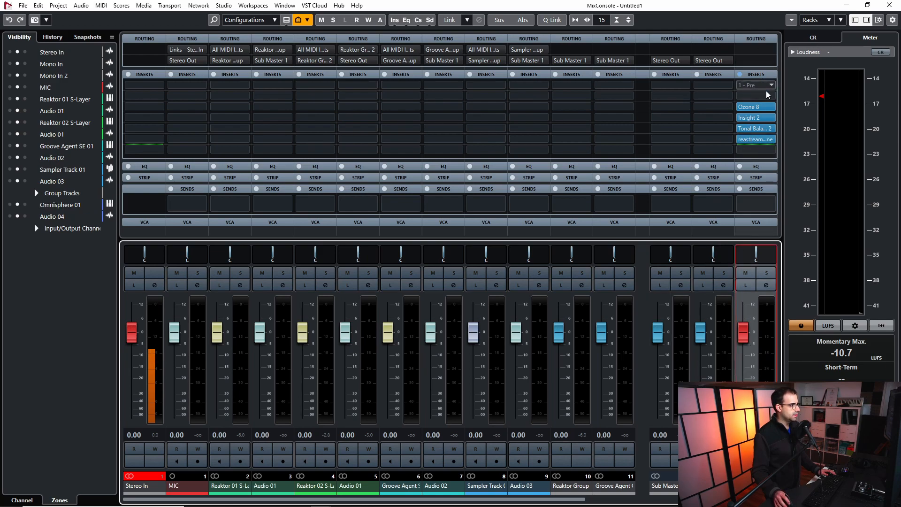
pyautogui.click(764, 110)
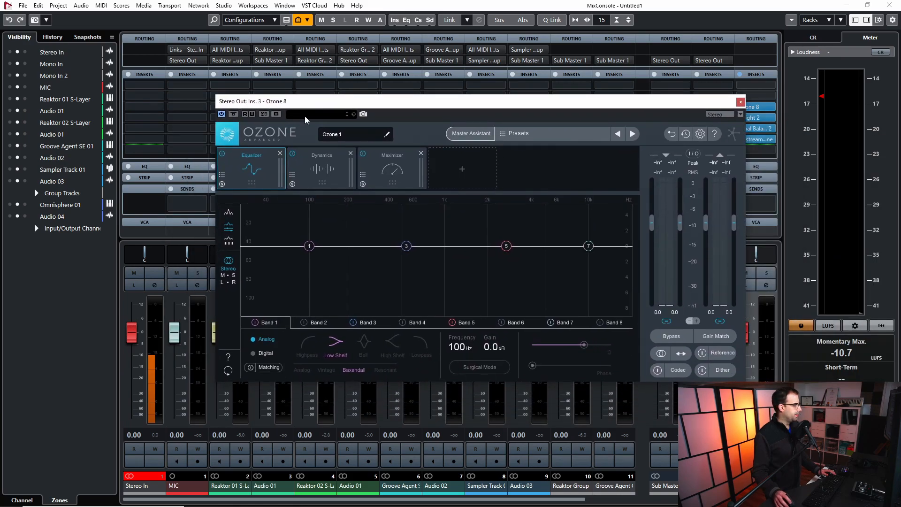
pyautogui.click(375, 170)
pyautogui.click(326, 169)
pyautogui.click(254, 170)
pyautogui.click(325, 170)
pyautogui.click(397, 171)
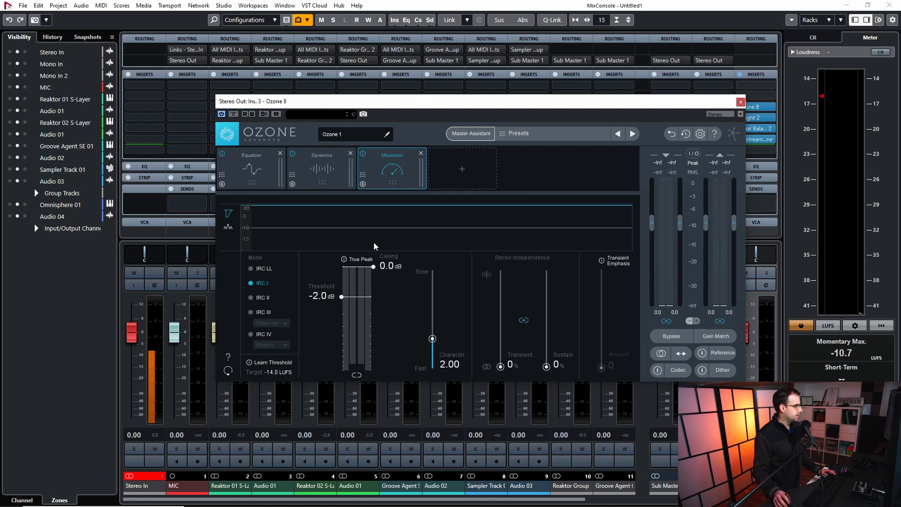
pyautogui.moveTo(374, 267); pyautogui.dragTo(372, 284)
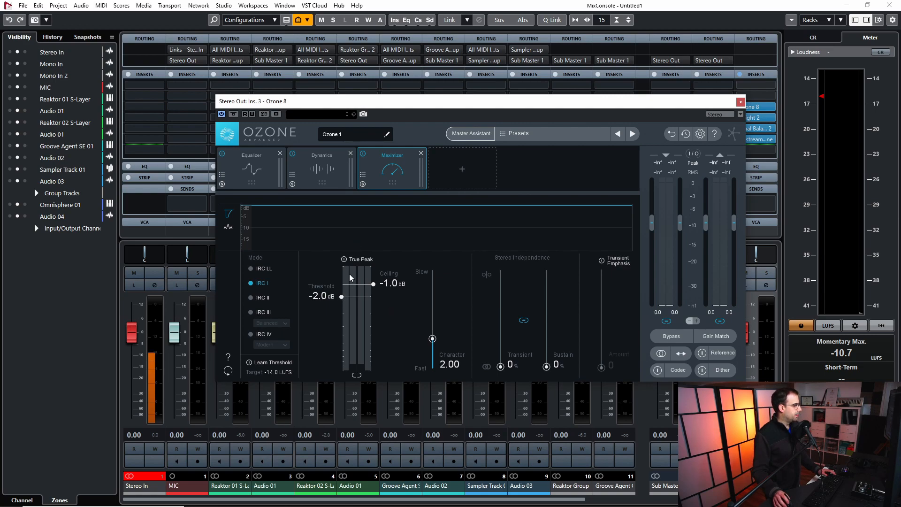
# Review Ozone 8's Dynamics and Equalizer modules, ending on the Equalizer, and close the plug-in window
pyautogui.click(334, 168)
pyautogui.click(253, 174)
pyautogui.click(297, 173)
pyautogui.click(247, 170)
pyautogui.click(319, 170)
pyautogui.click(251, 169)
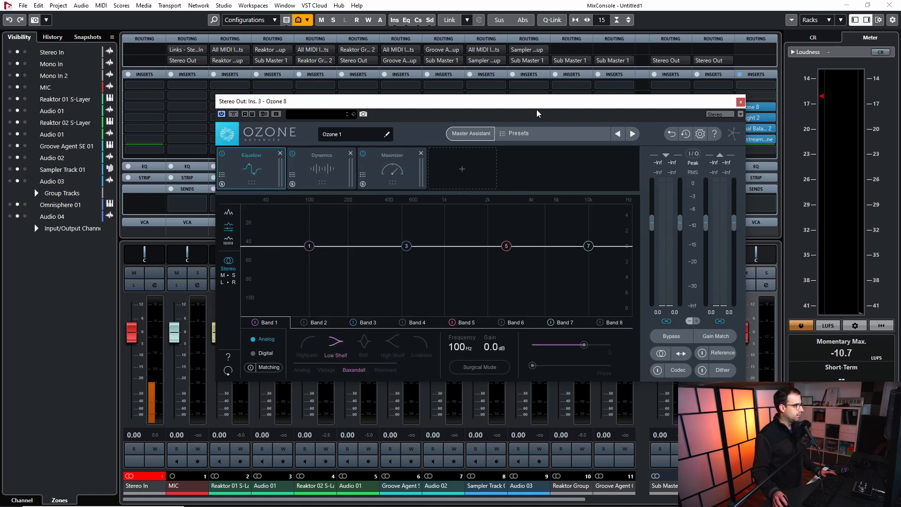
pyautogui.click(740, 102)
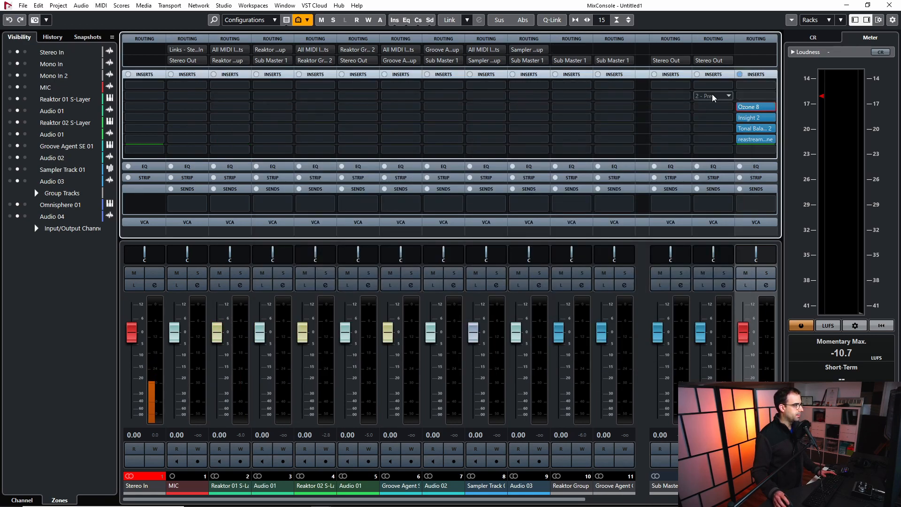
# Open Insight 2 on the Stereo Out channel, hide its Intelligibility, Spectrum and History modules, and close it
pyautogui.click(754, 118)
pyautogui.click(376, 133)
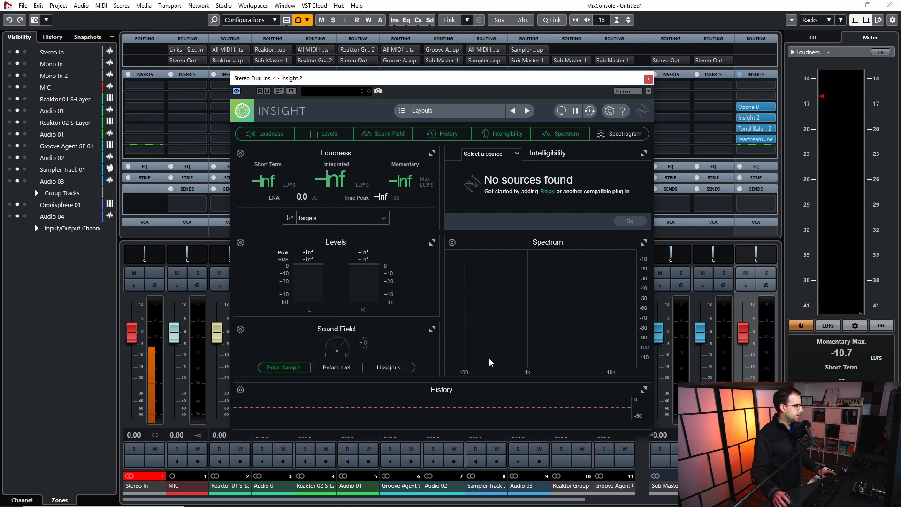
pyautogui.click(508, 134)
pyautogui.click(559, 134)
pyautogui.click(446, 134)
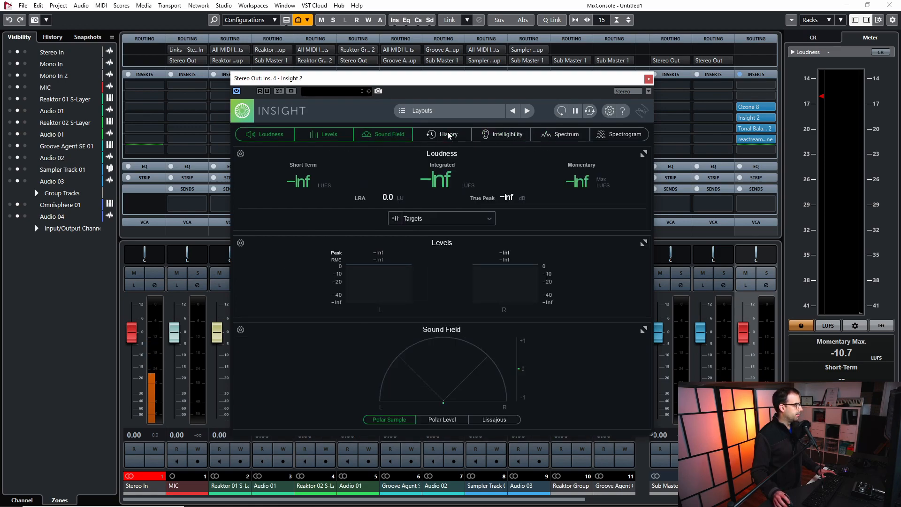
pyautogui.click(648, 78)
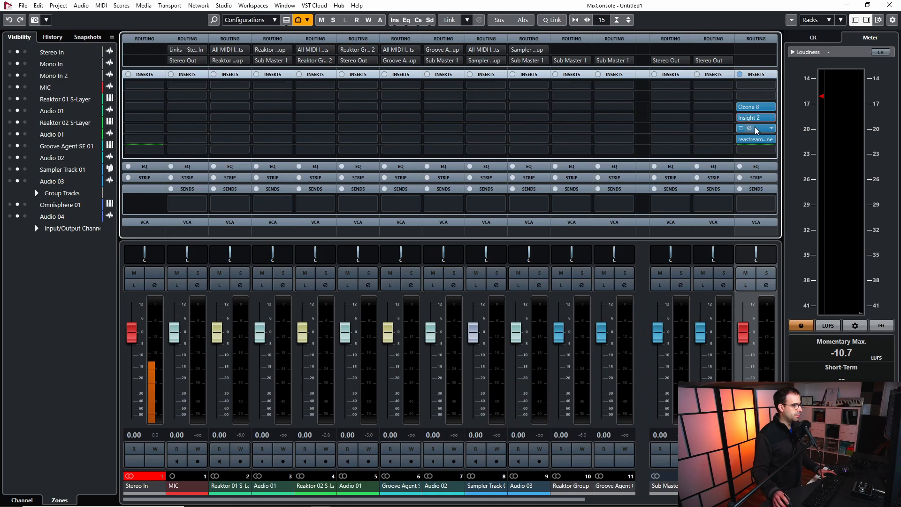
# View the Tonal Balance Control 2 and ReaStream inserts on the Stereo Out channel, closing each plug-in window
pyautogui.click(754, 131)
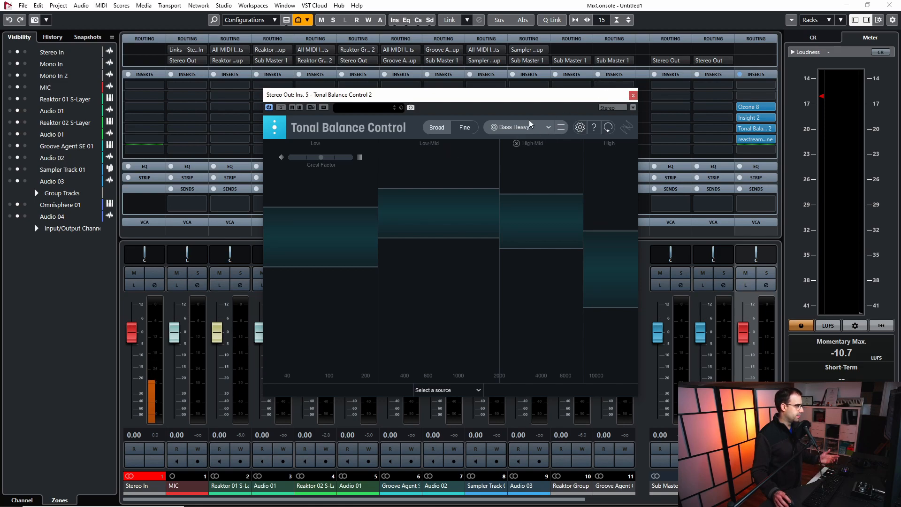
pyautogui.click(633, 97)
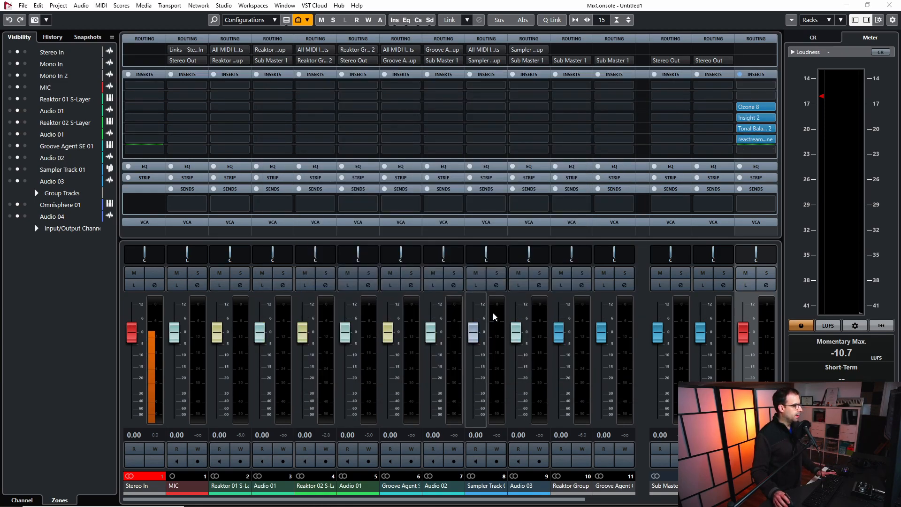
pyautogui.moveTo(539, 132); pyautogui.dragTo(483, 73)
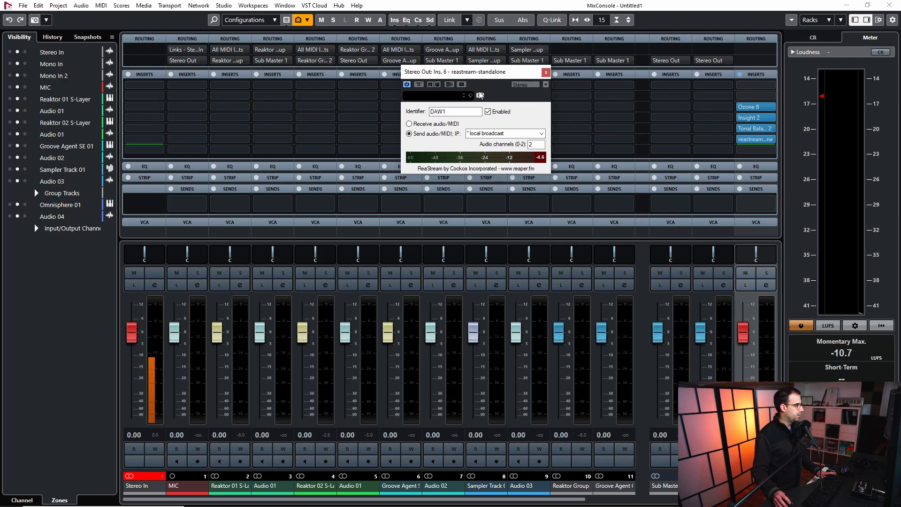
pyautogui.click(546, 72)
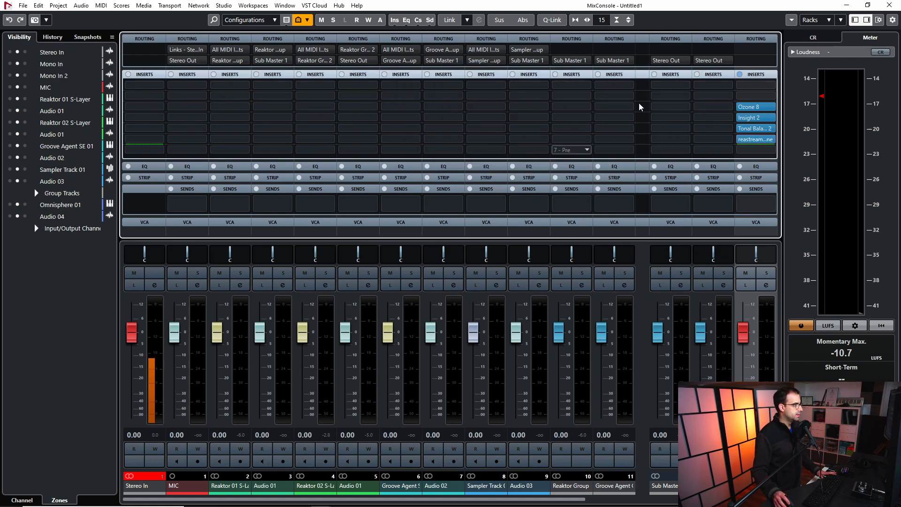